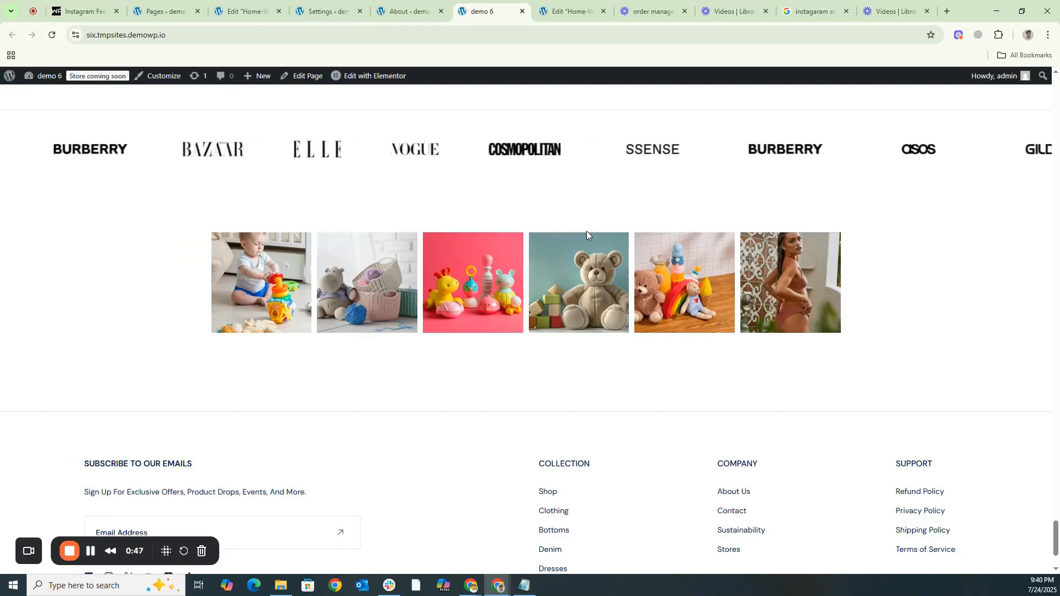
Open the Insta Feeds section of the CubeWP settings in the WordPress admin.
click(403, 11)
mouse_move(21, 509)
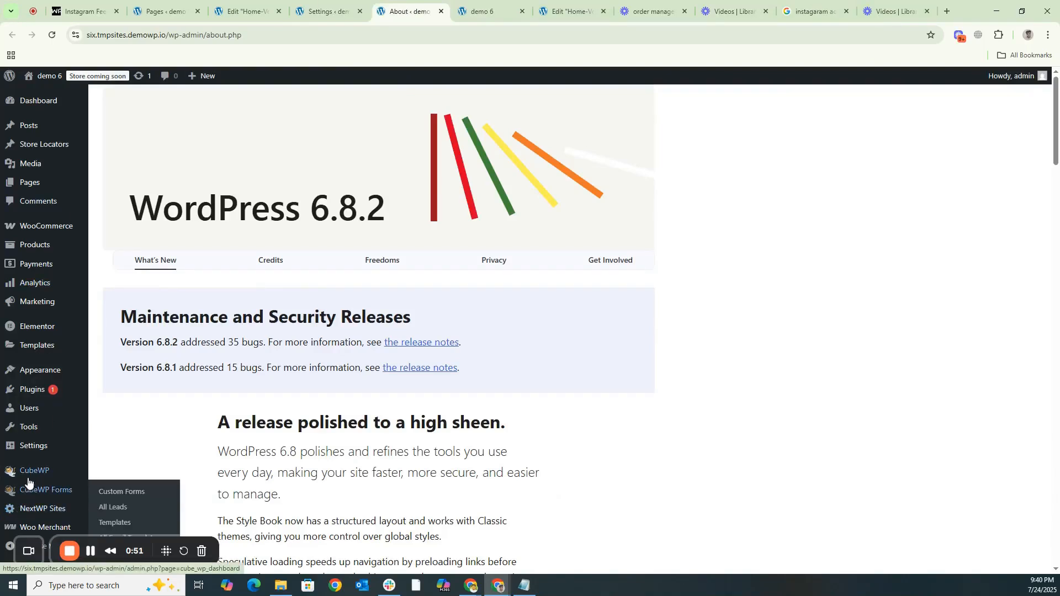
mouse_move(34, 476)
click(113, 529)
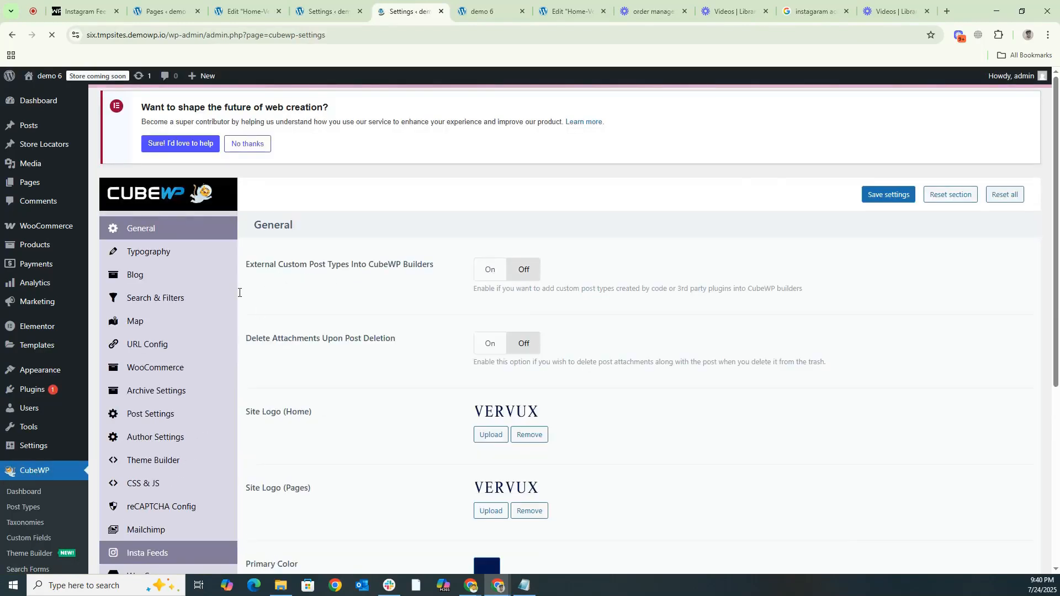
scroll(193, 354, down, 2)
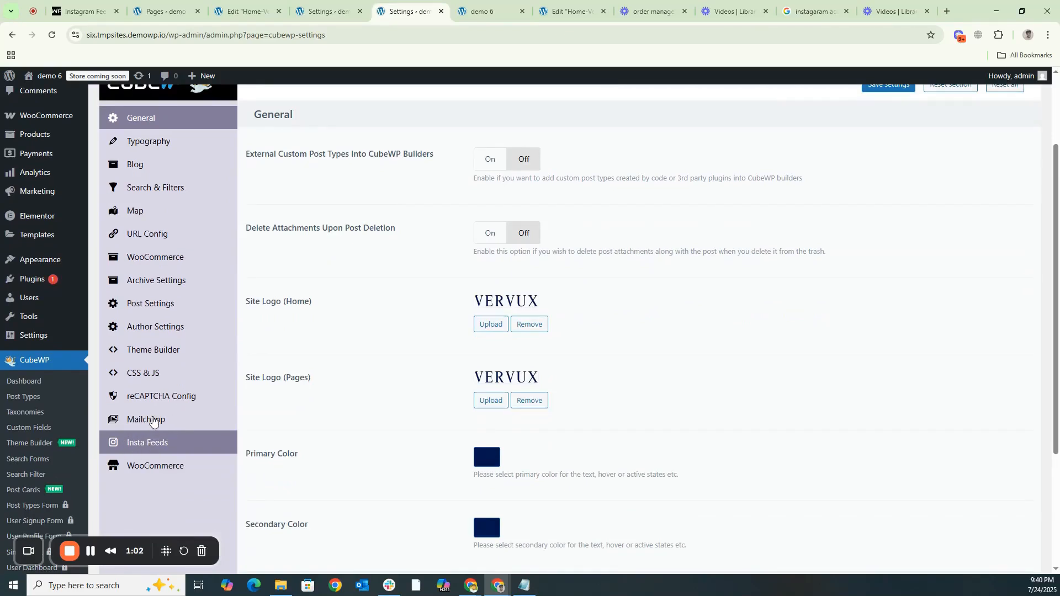
click(153, 421)
click(144, 442)
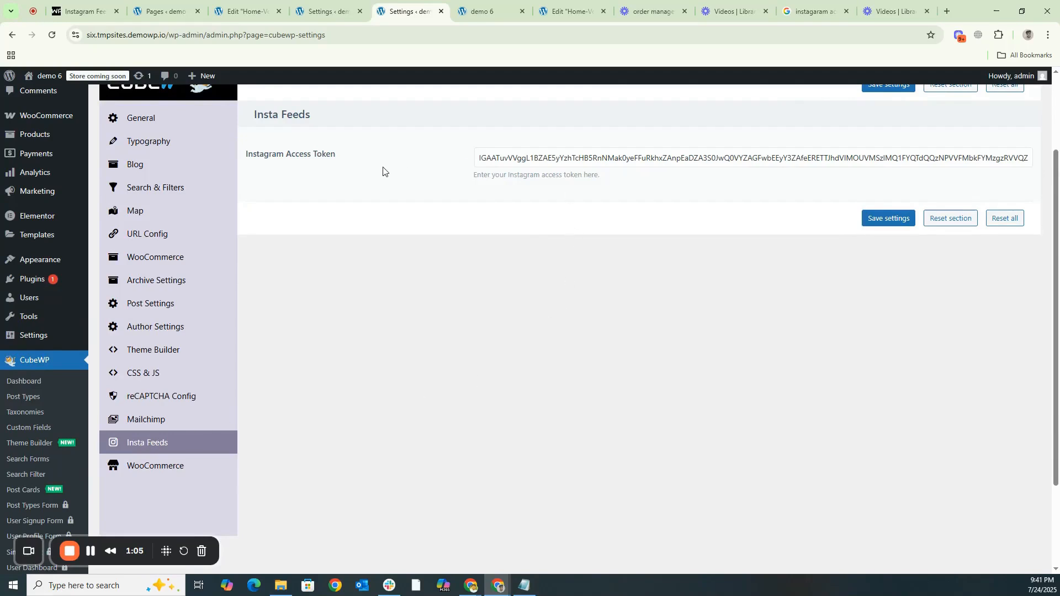
Replace the Instagram Access Token with the token from the clipboard history and save the settings.
drag(339, 160, 246, 159)
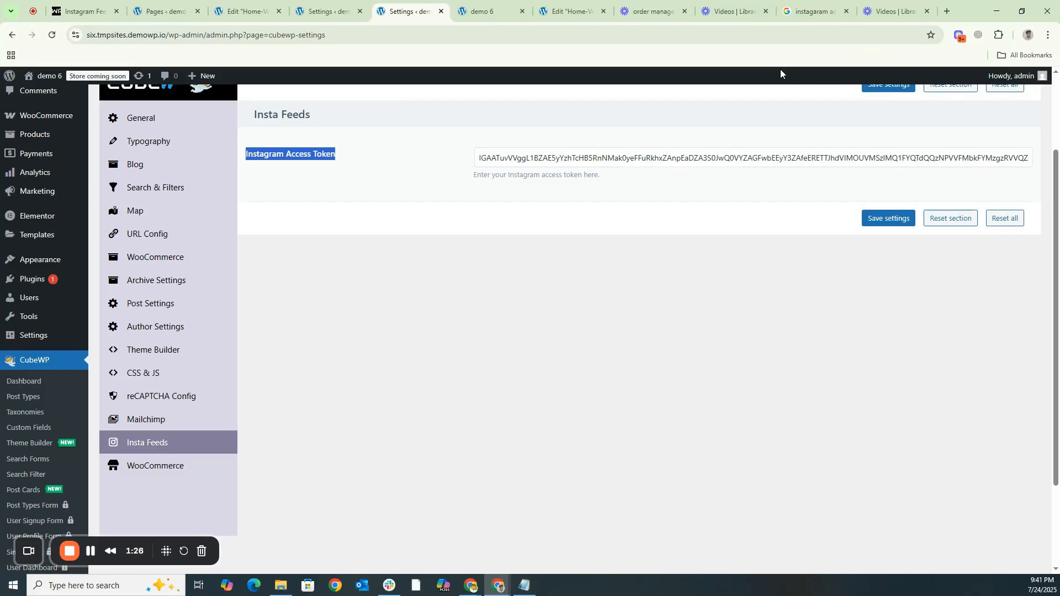
click(535, 155)
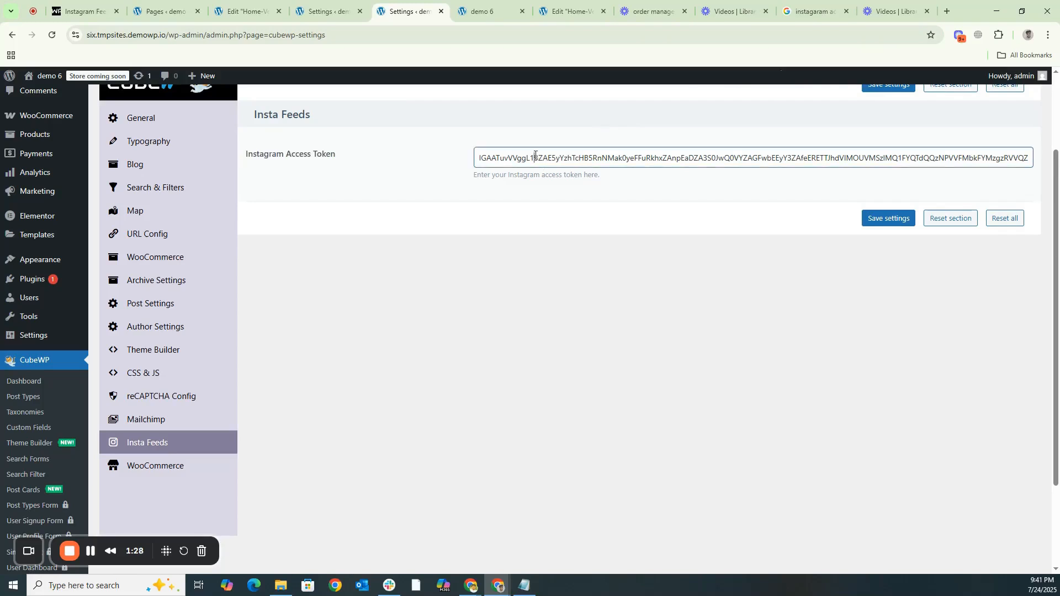
key(ctrl+a)
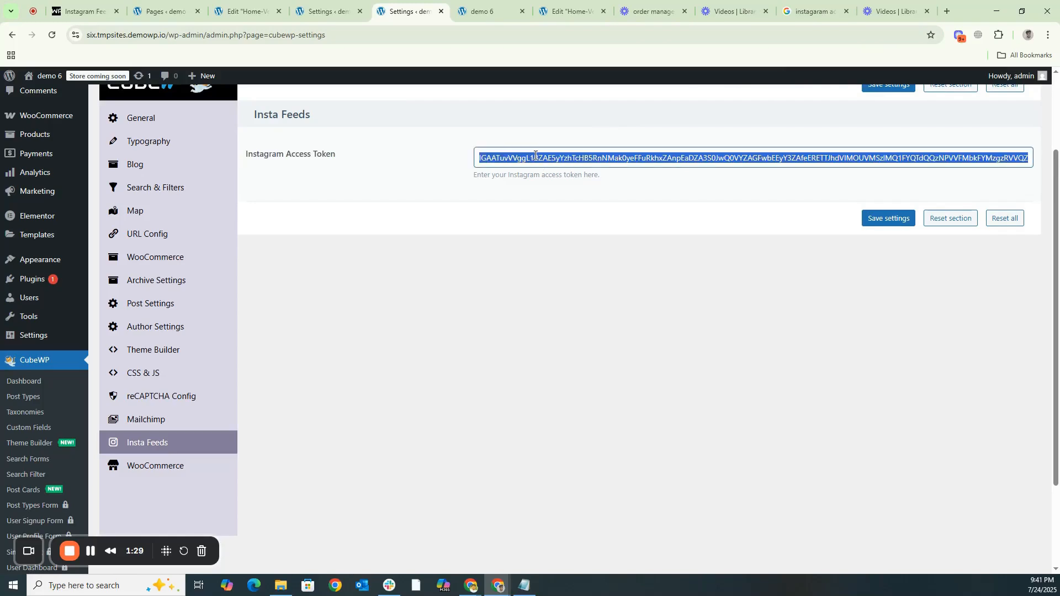
key(super+v)
click(520, 202)
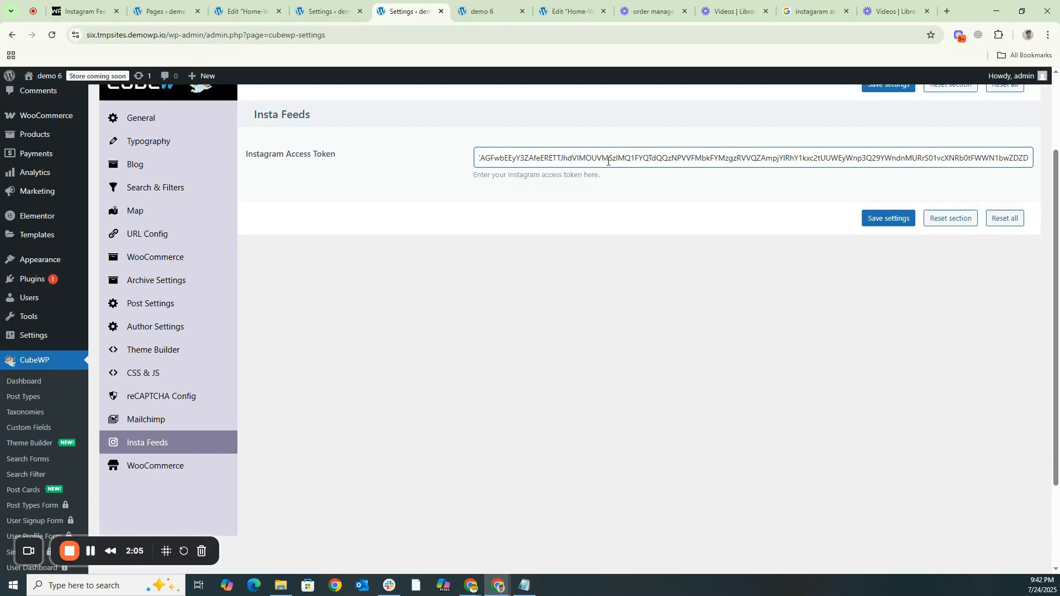
click(888, 223)
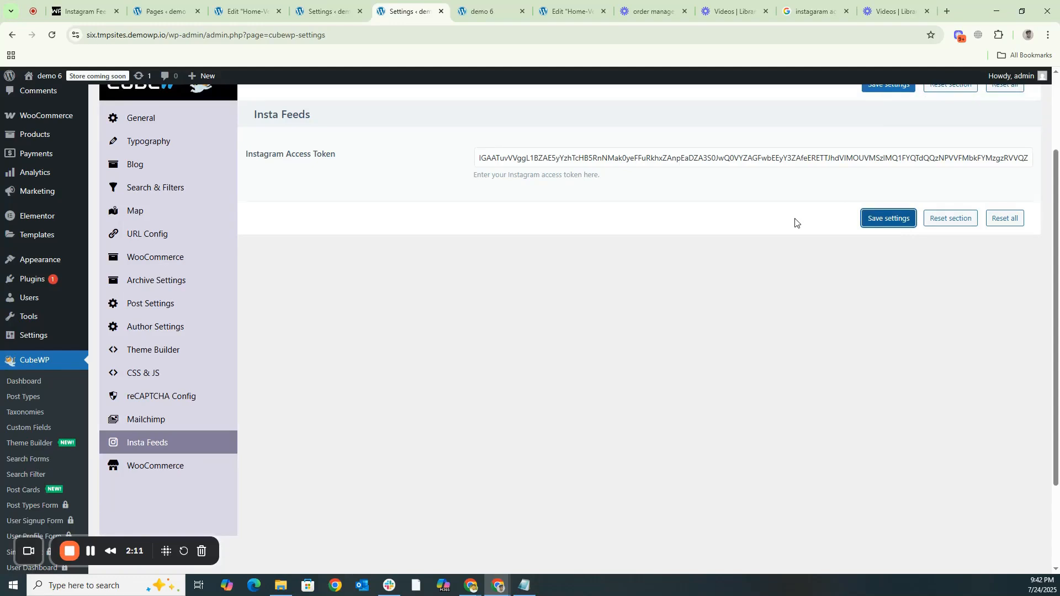
In the Home-Vervux page editor, insert an Instagram Feeds widget directly below the products of the Mini/Midi/Maxi carousel.
click(495, 20)
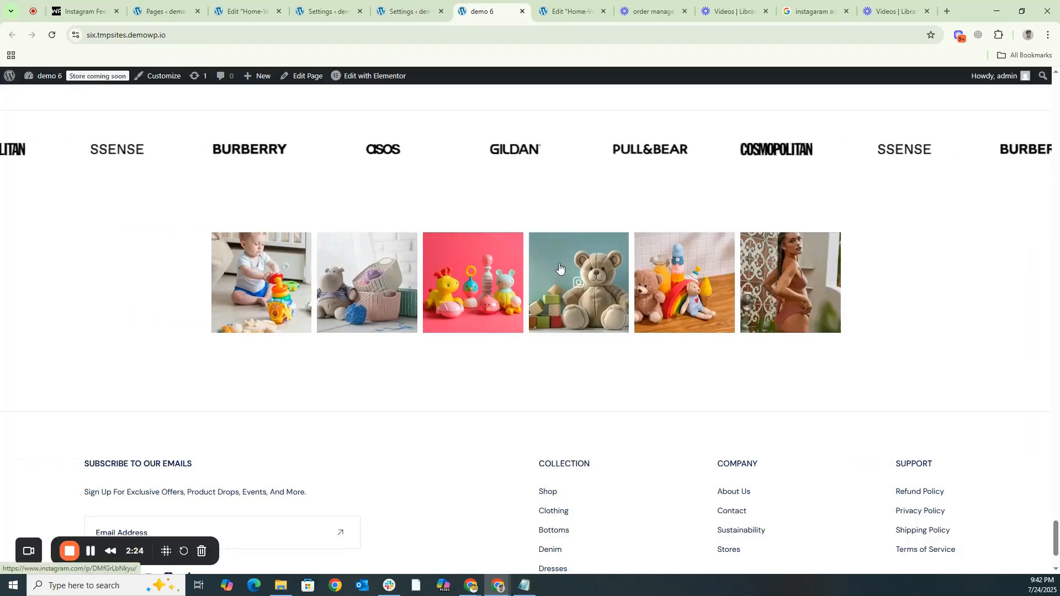
mouse_move(361, 86)
click(571, 11)
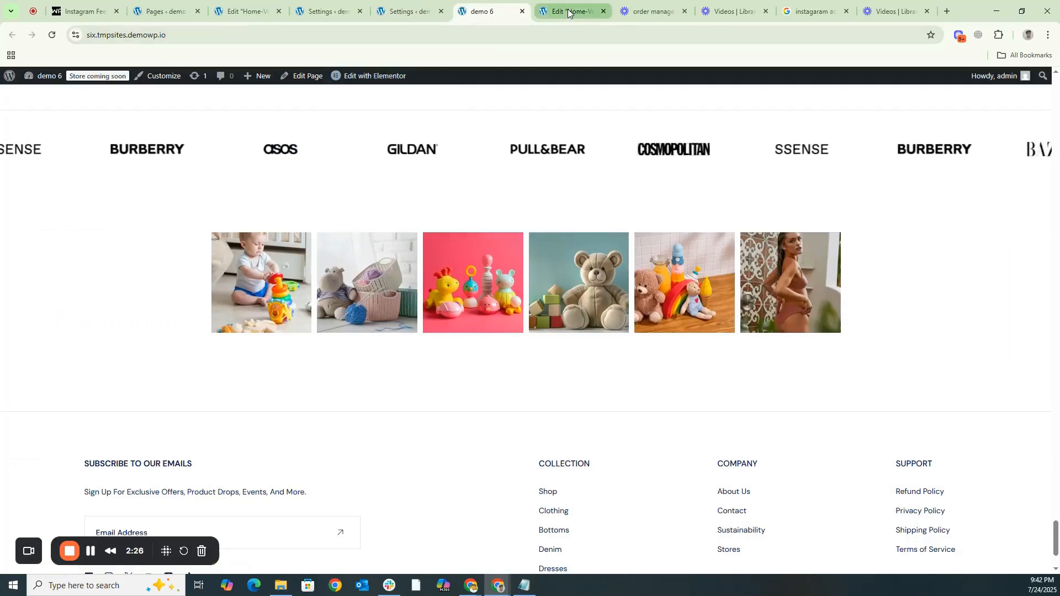
scroll(987, 303, up, 10)
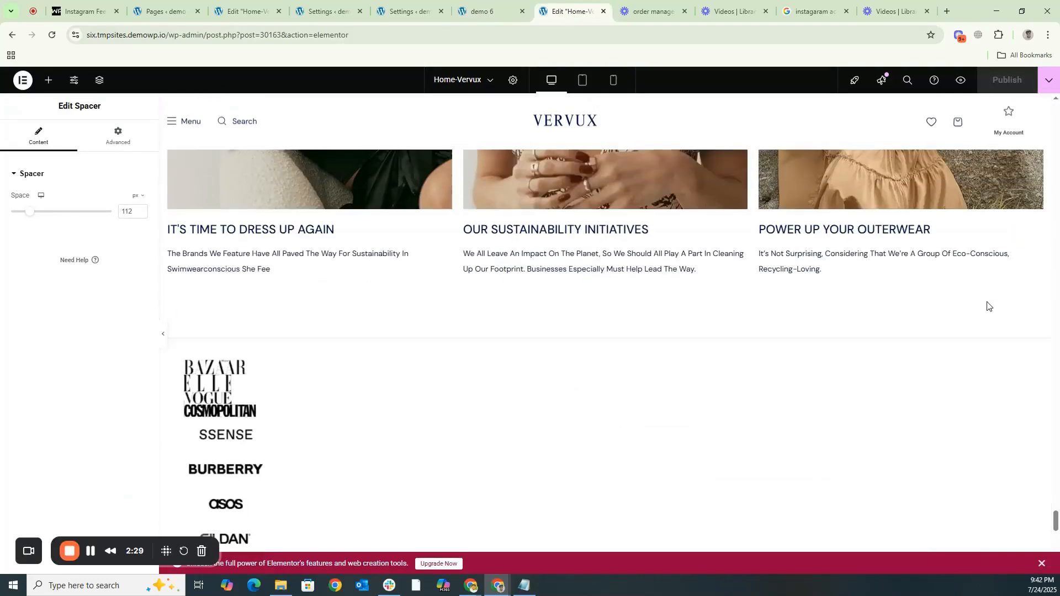
scroll(986, 302, up, 10)
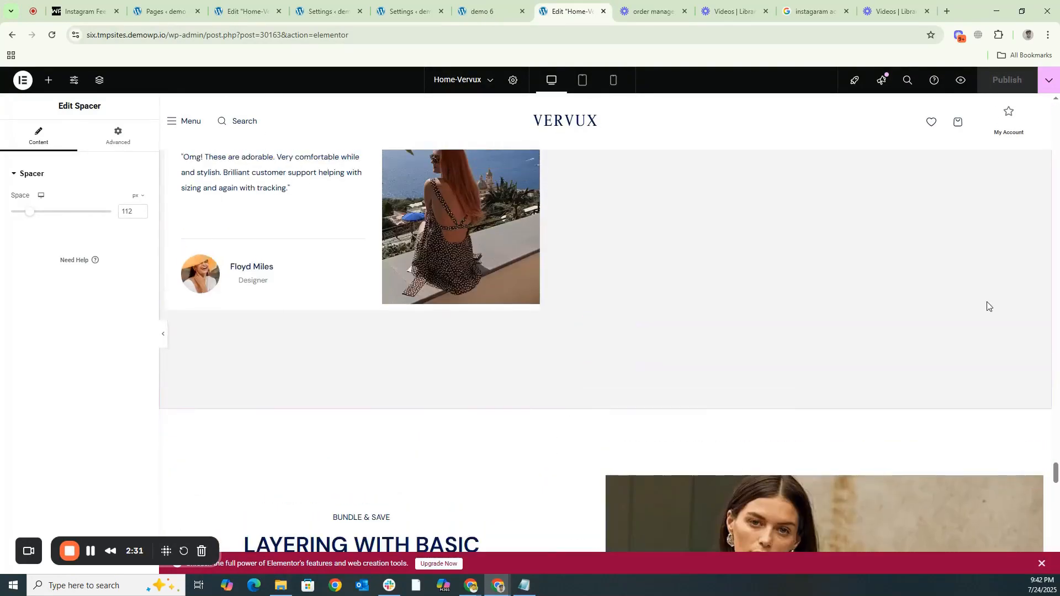
scroll(987, 306, up, 15)
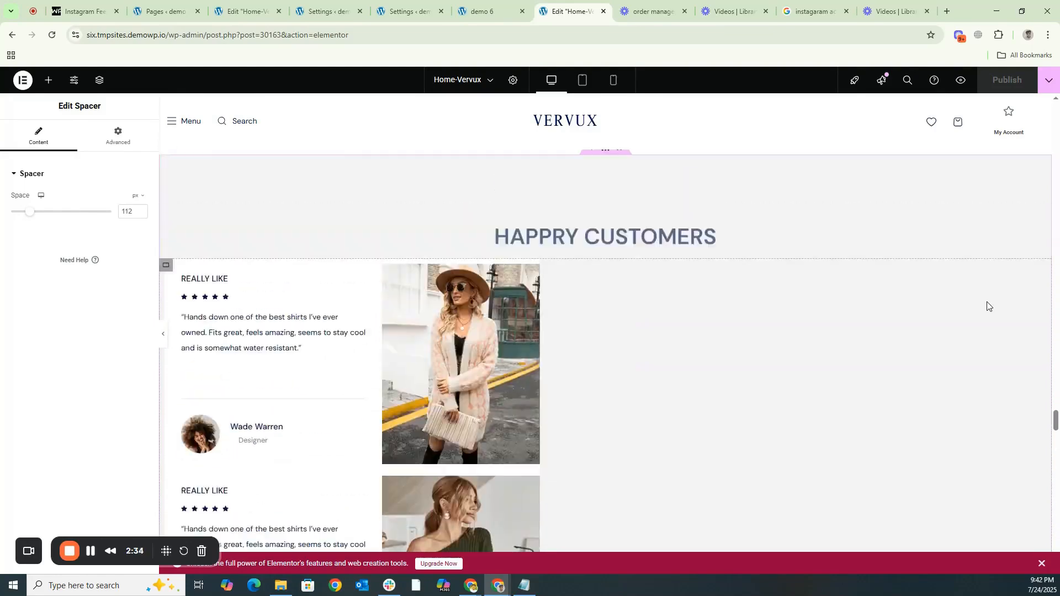
scroll(987, 306, up, 10)
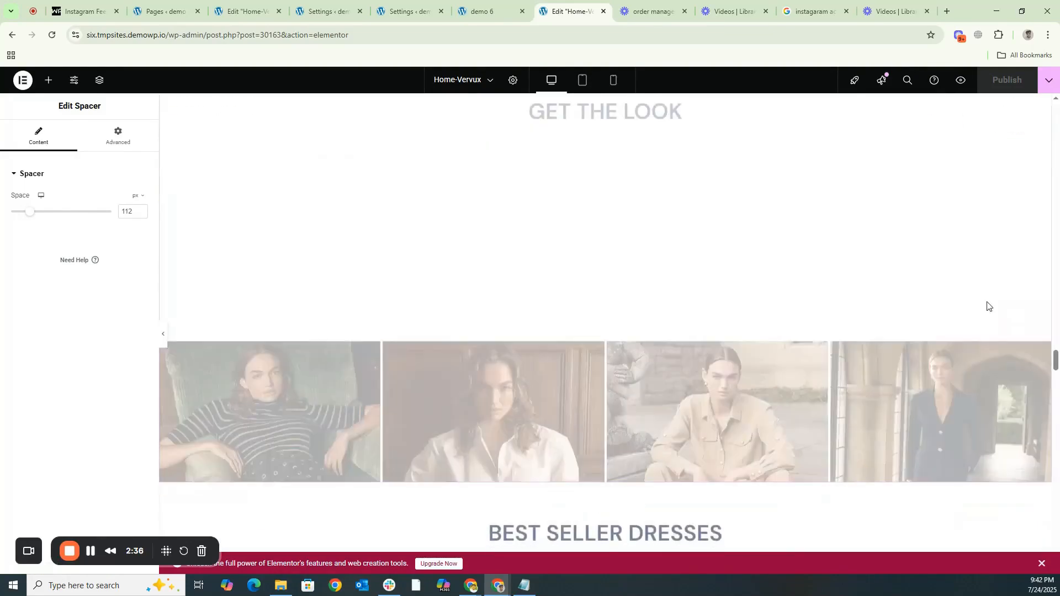
scroll(989, 304, down, 8)
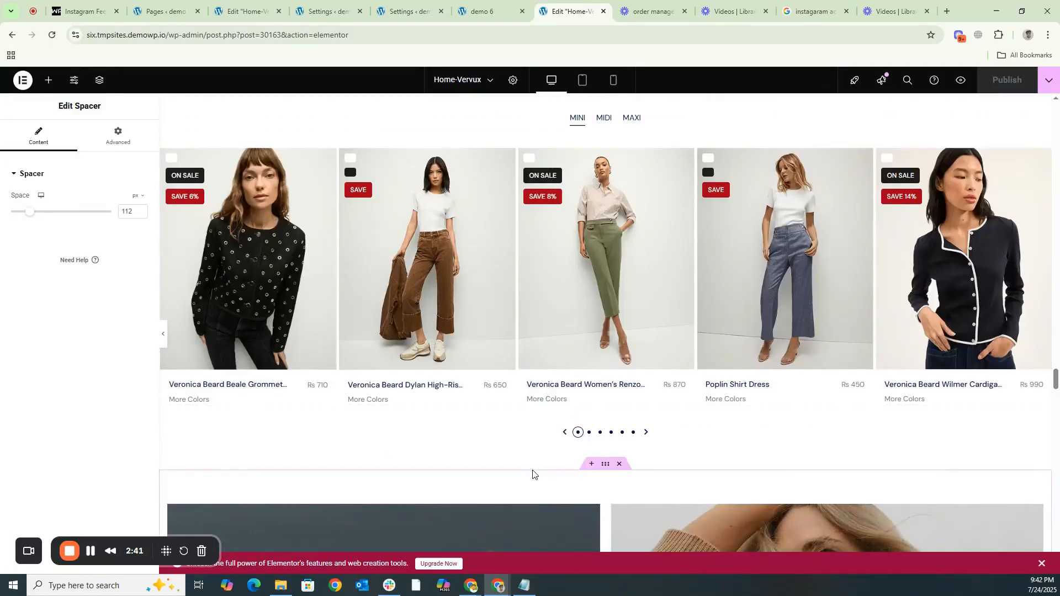
click(49, 80)
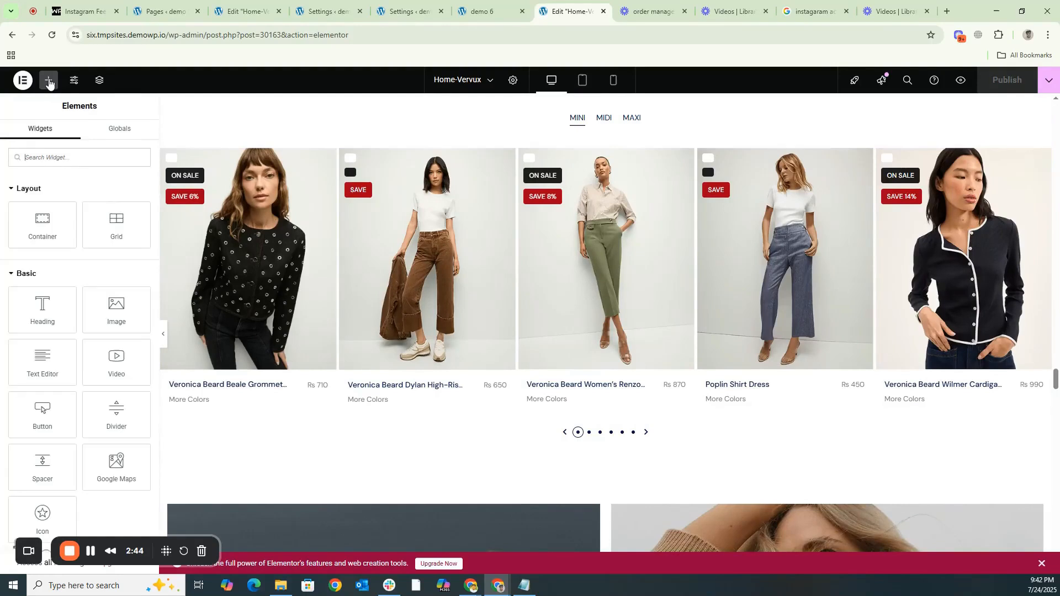
text(i)
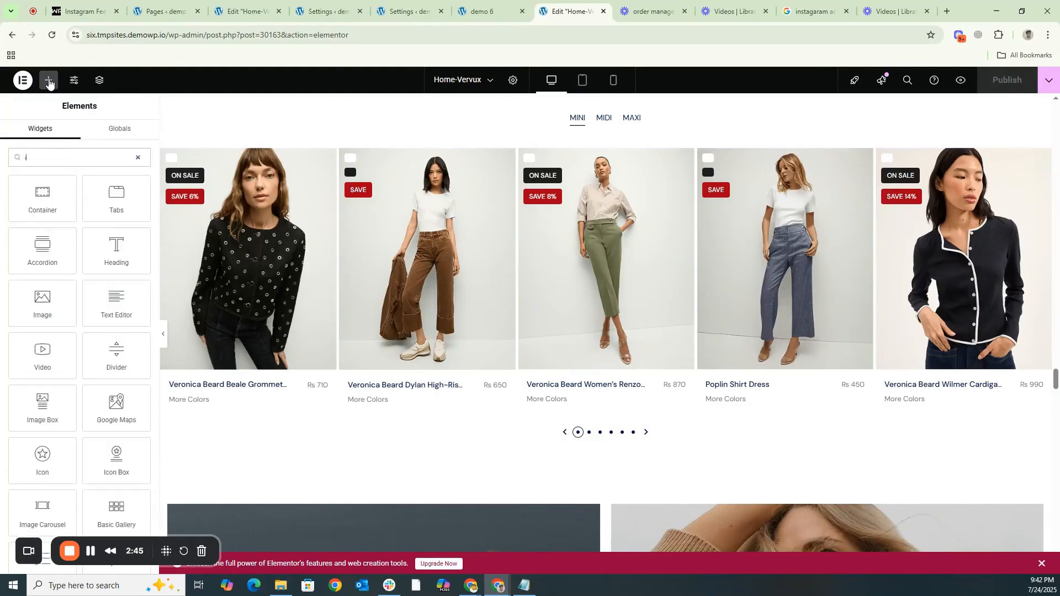
text(nst)
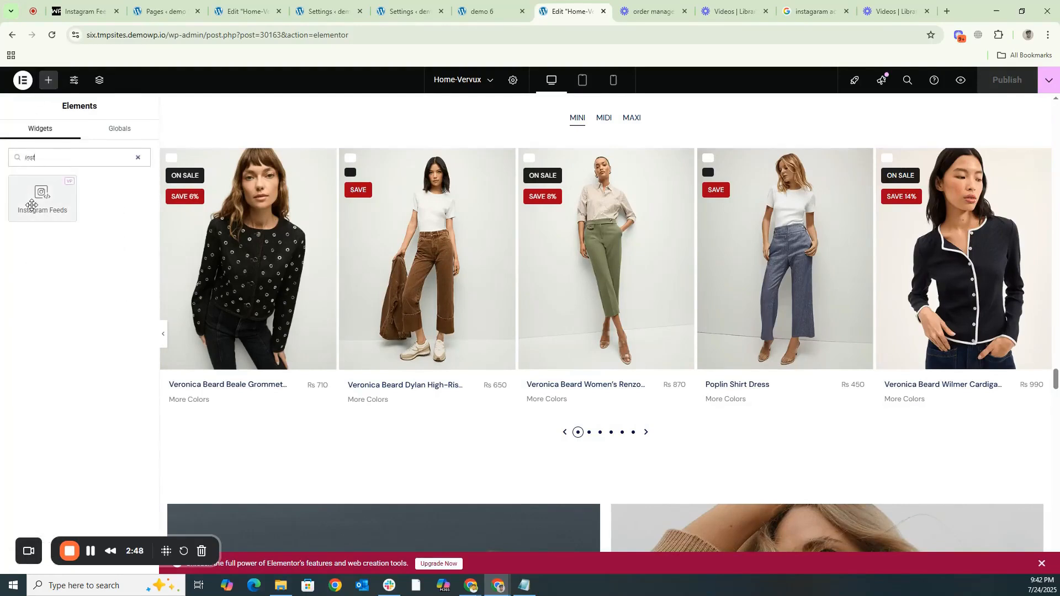
drag(32, 205, 549, 401)
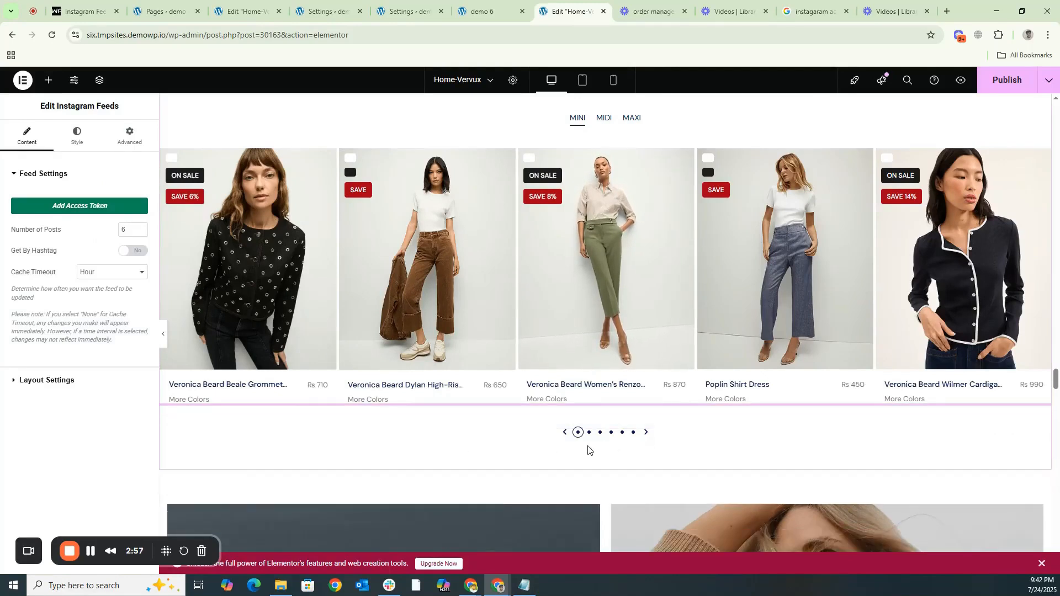
Insert a Spacer widget between the product carousel and the Instagram feed and set its space to 169 px.
scroll(562, 443, down, 3)
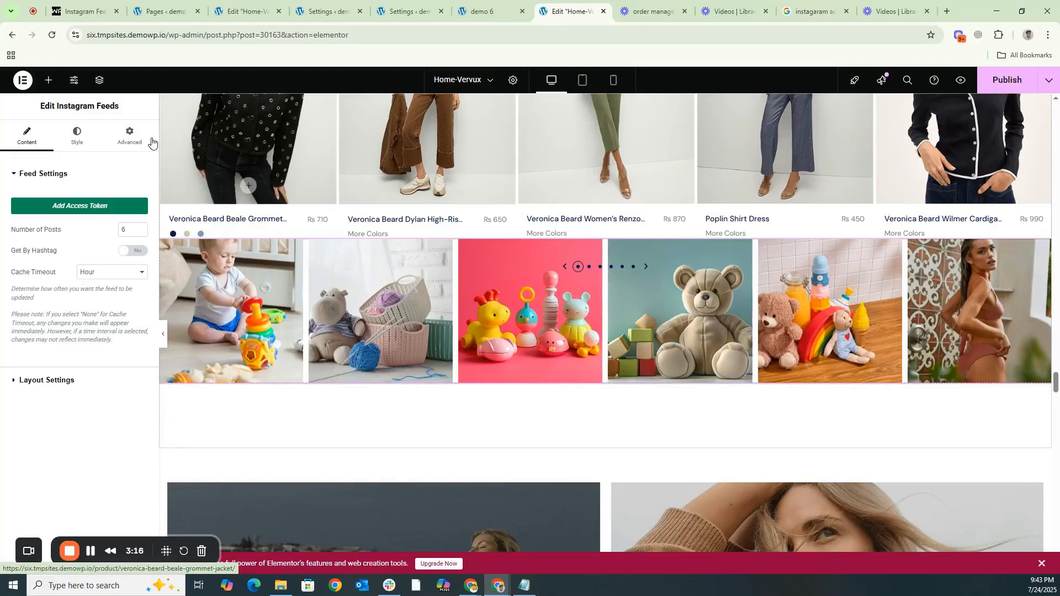
click(49, 83)
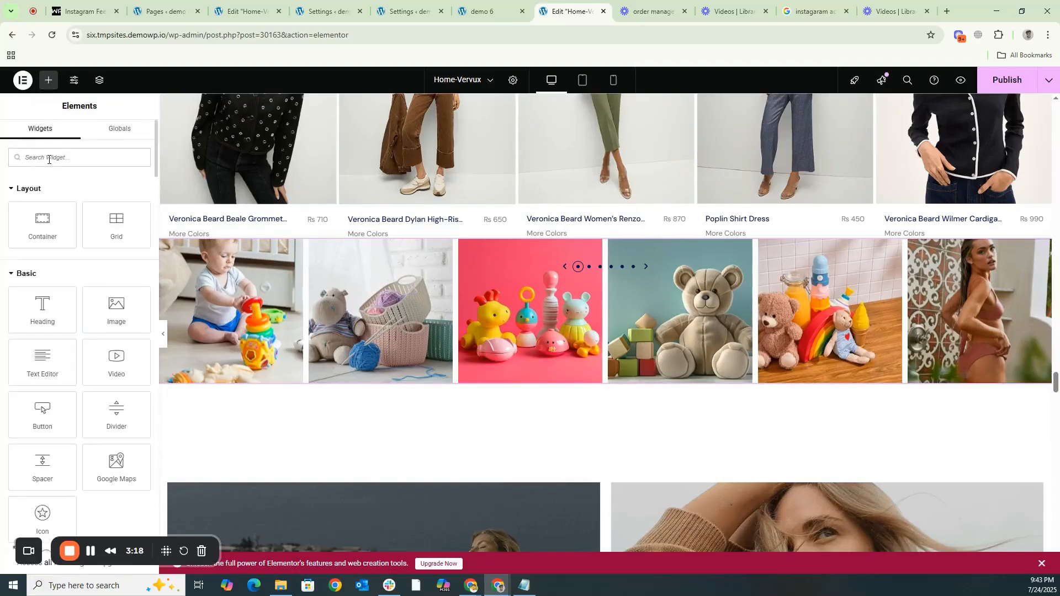
text(spacer)
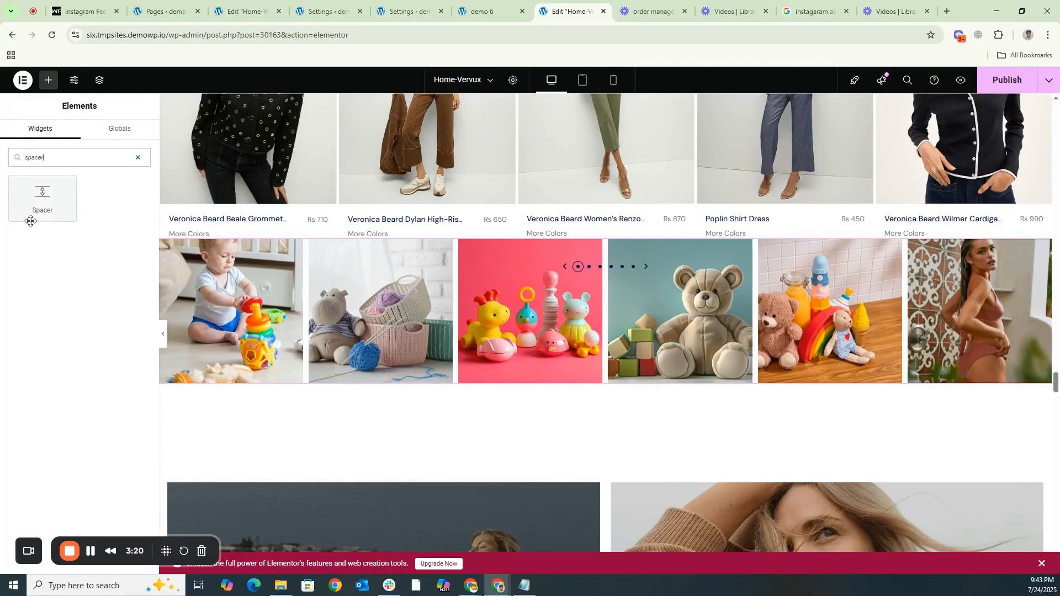
drag(32, 216, 610, 251)
drag(20, 212, 39, 214)
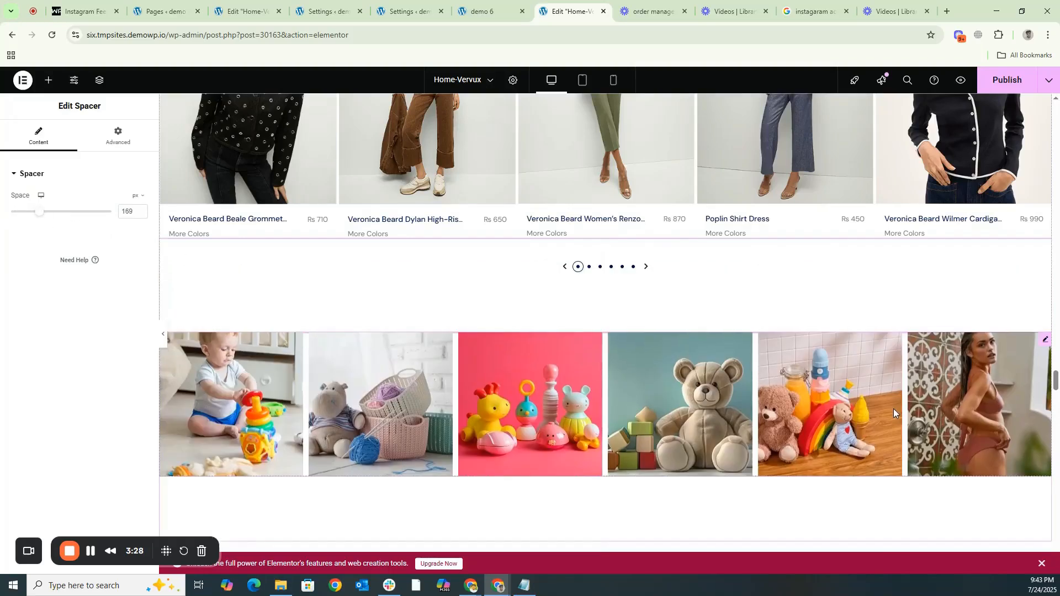
Set the Instagram Feeds widget's number of posts to 3 and its cache timeout to None.
click(307, 376)
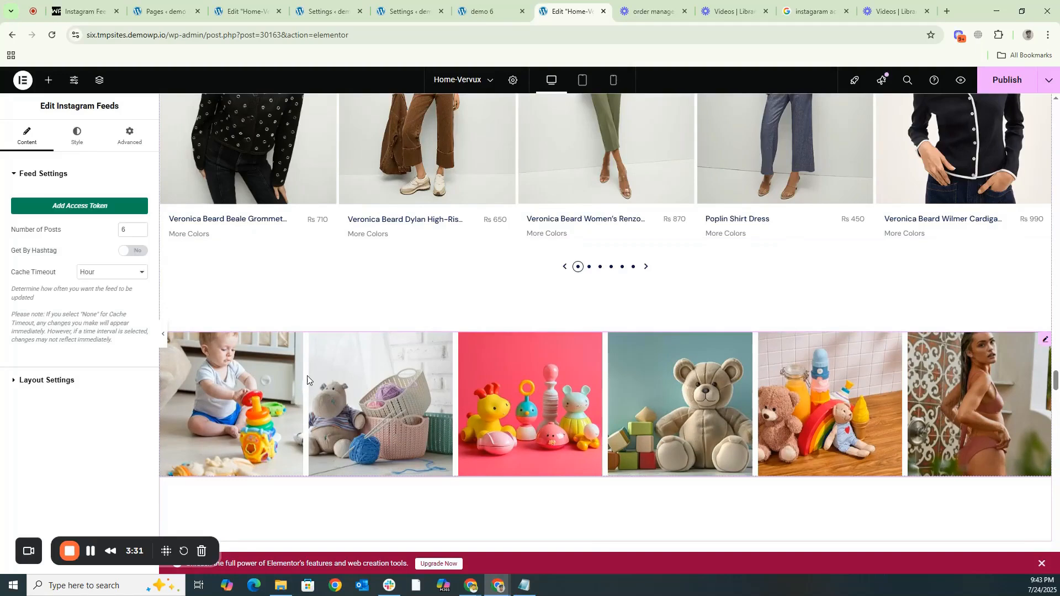
drag(130, 230, 118, 234)
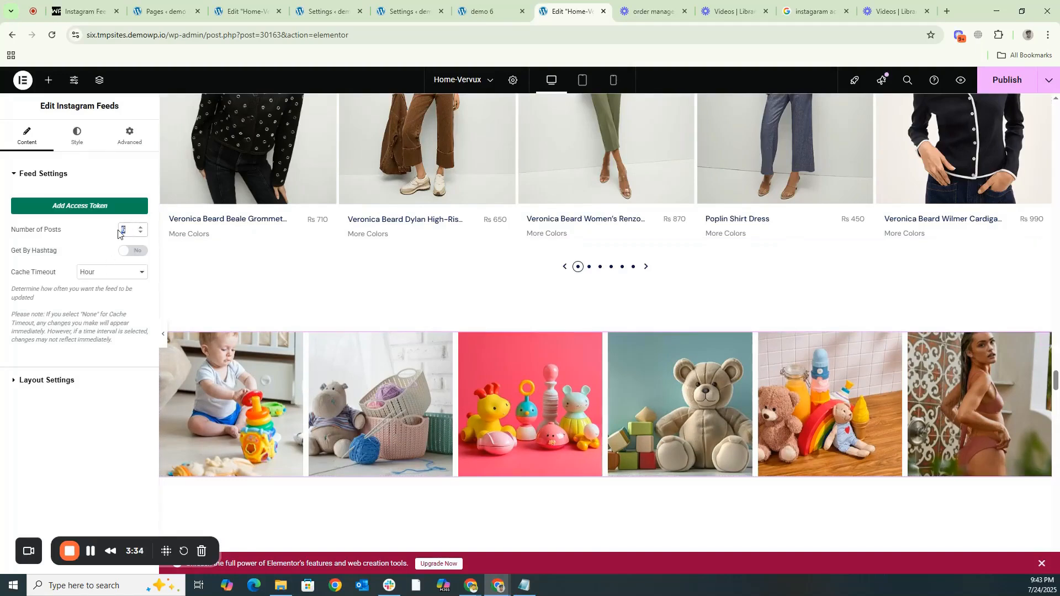
text(3)
click(88, 274)
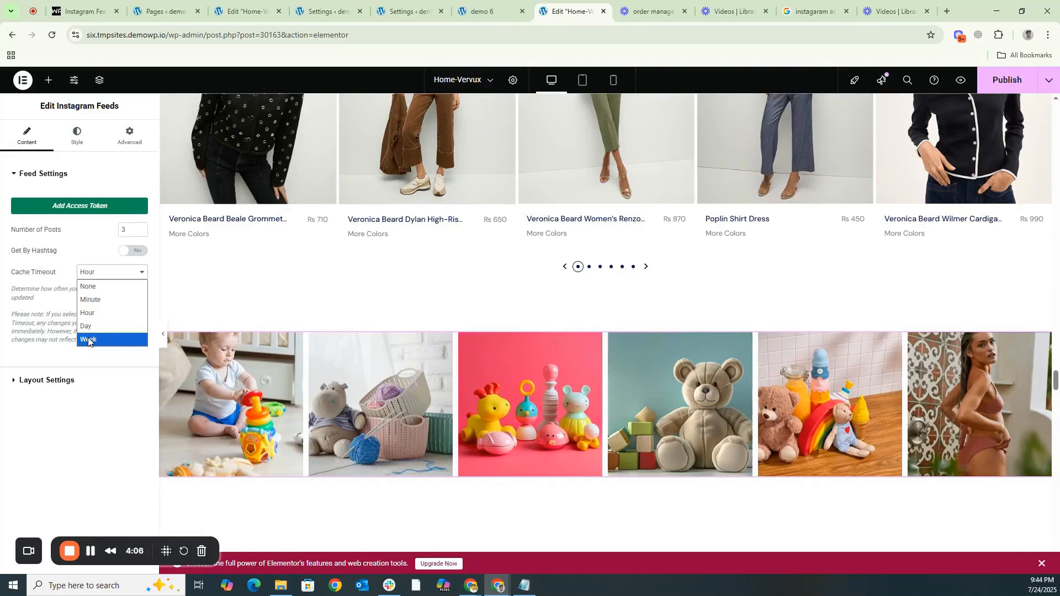
click(85, 286)
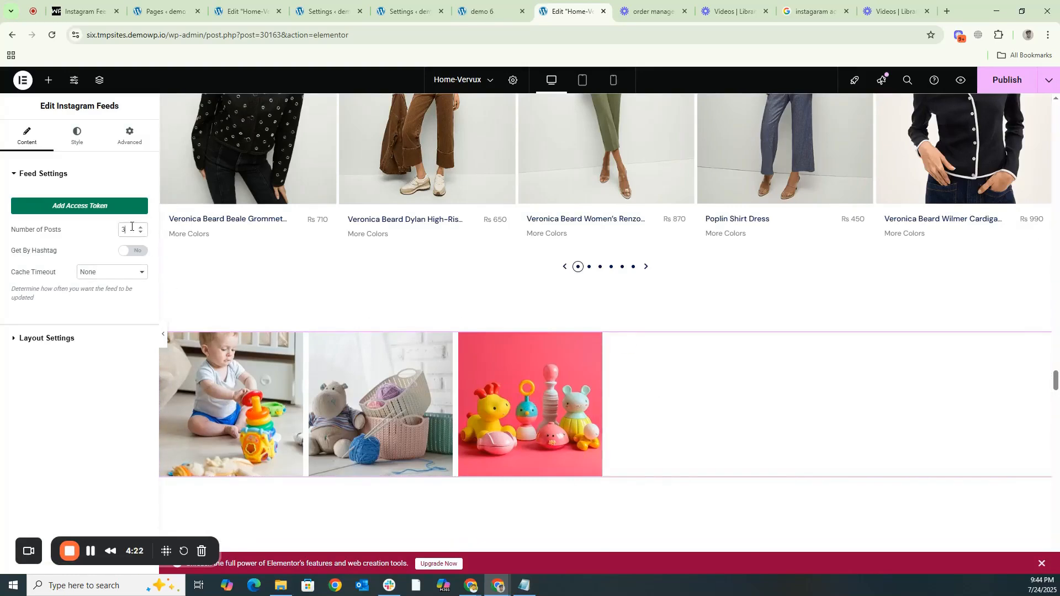
Set the Instagram feed's number of posts to 6 and turn on Get By Hashtag.
key(BackSpace)
text(6)
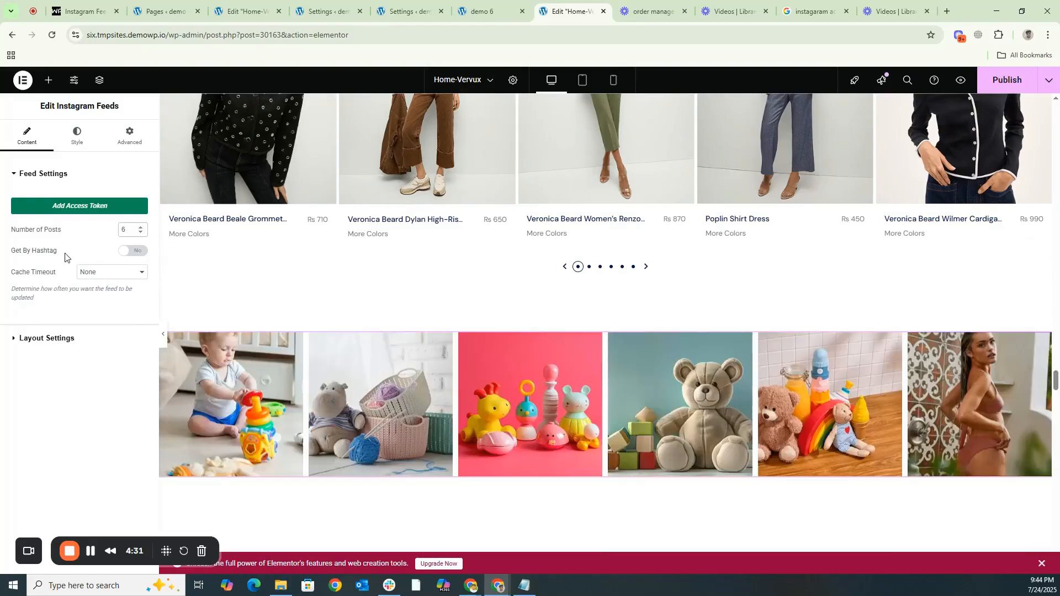
drag(138, 253, 11, 251)
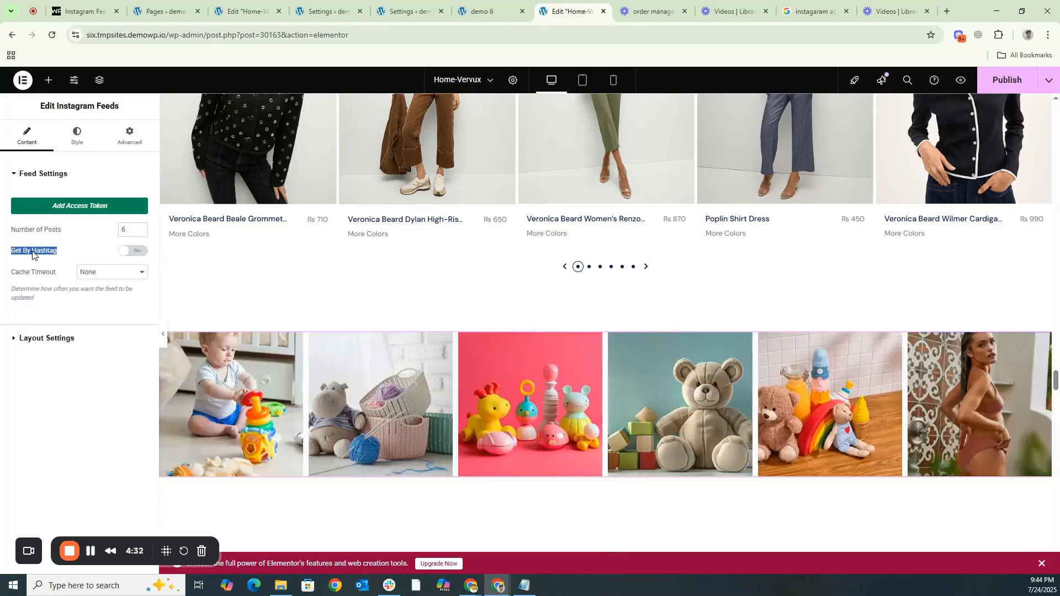
click(133, 252)
click(115, 270)
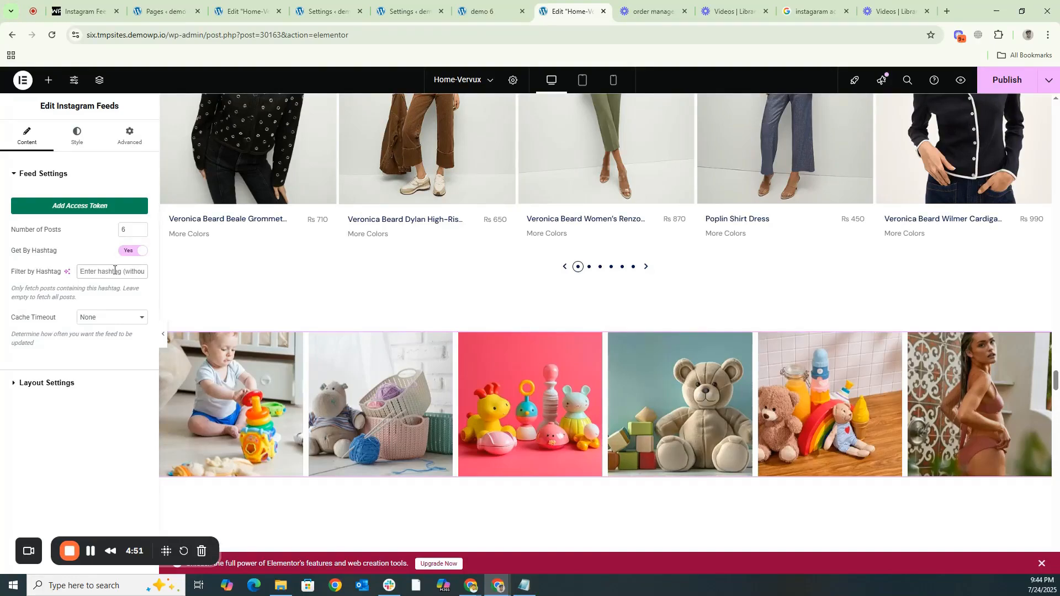
click(86, 323)
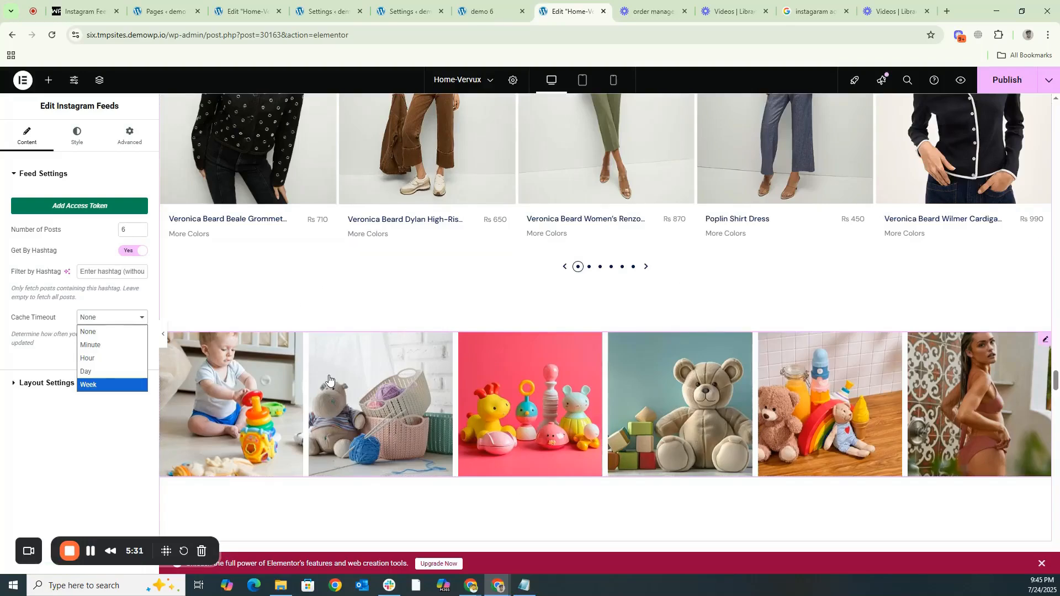
click(113, 434)
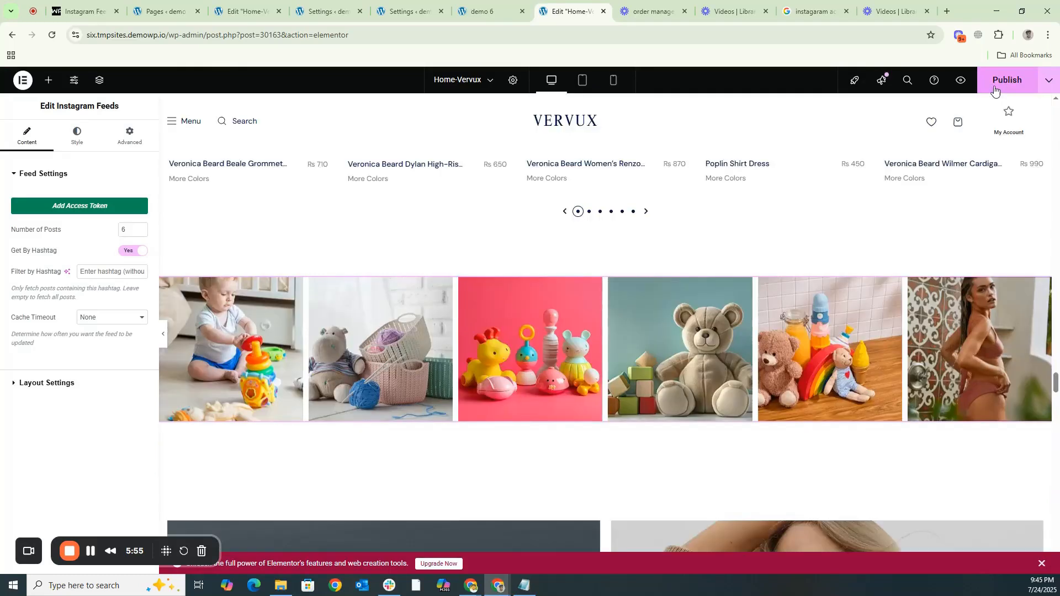
Publish the Home-Vervux page and switch to the live demo site.
click(996, 89)
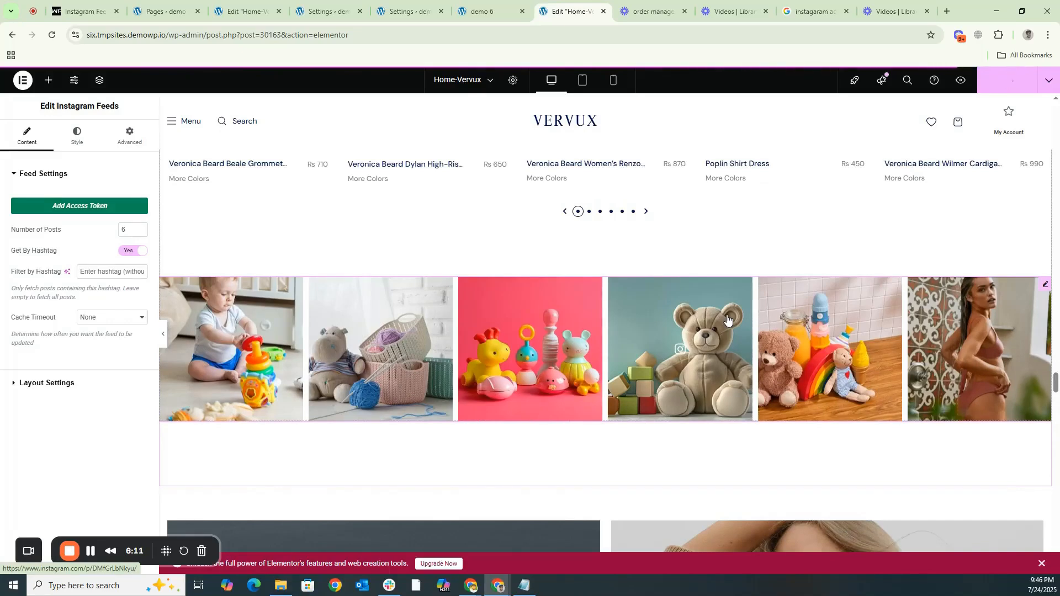
click(483, 12)
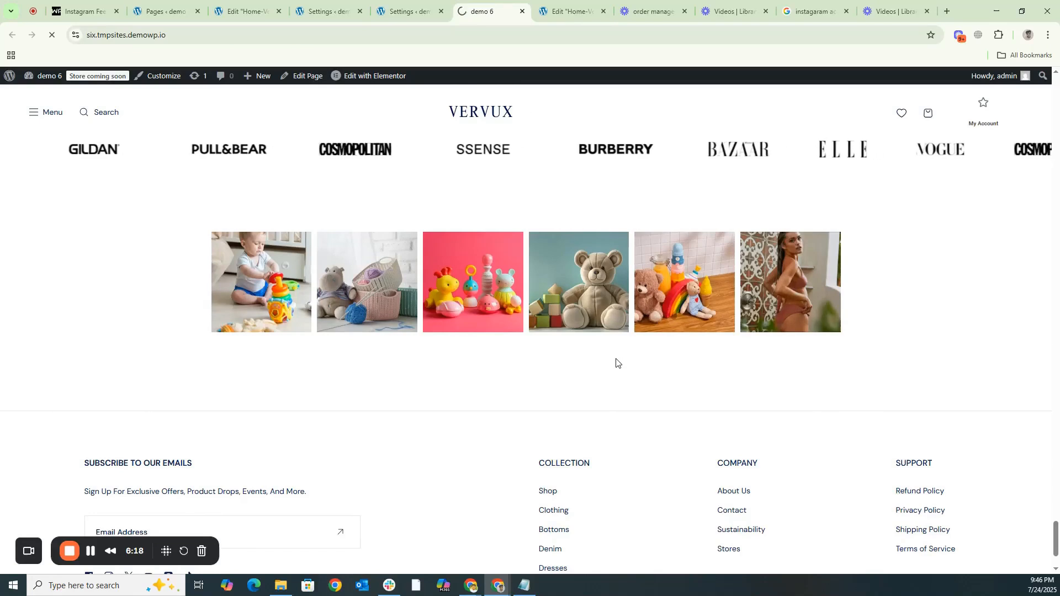
Reload the live demo home page and examine the Instagram feed's placement below the product carousel.
key(F5)
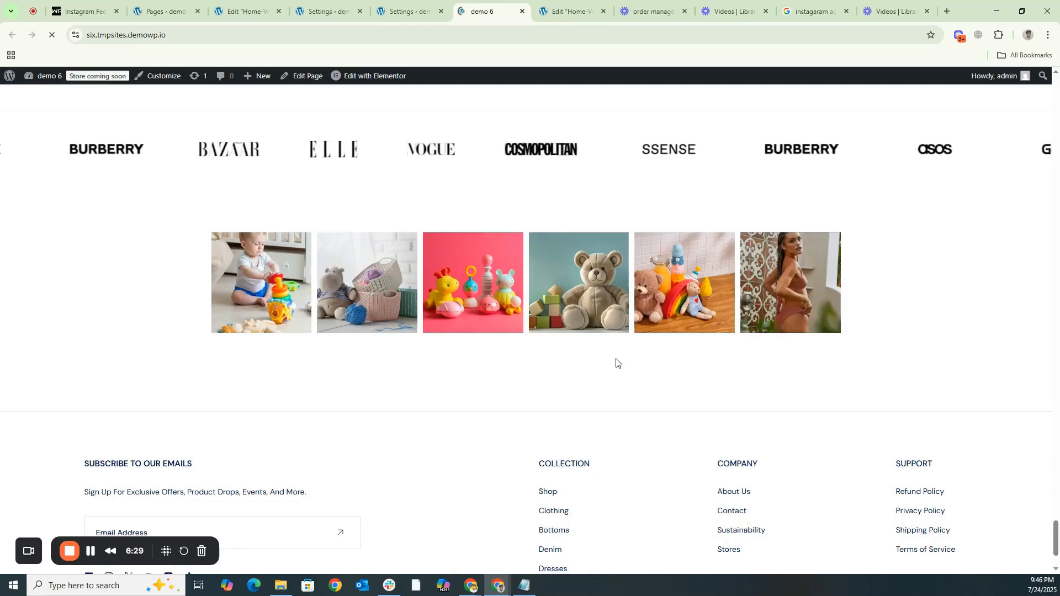
scroll(556, 236, up, 5)
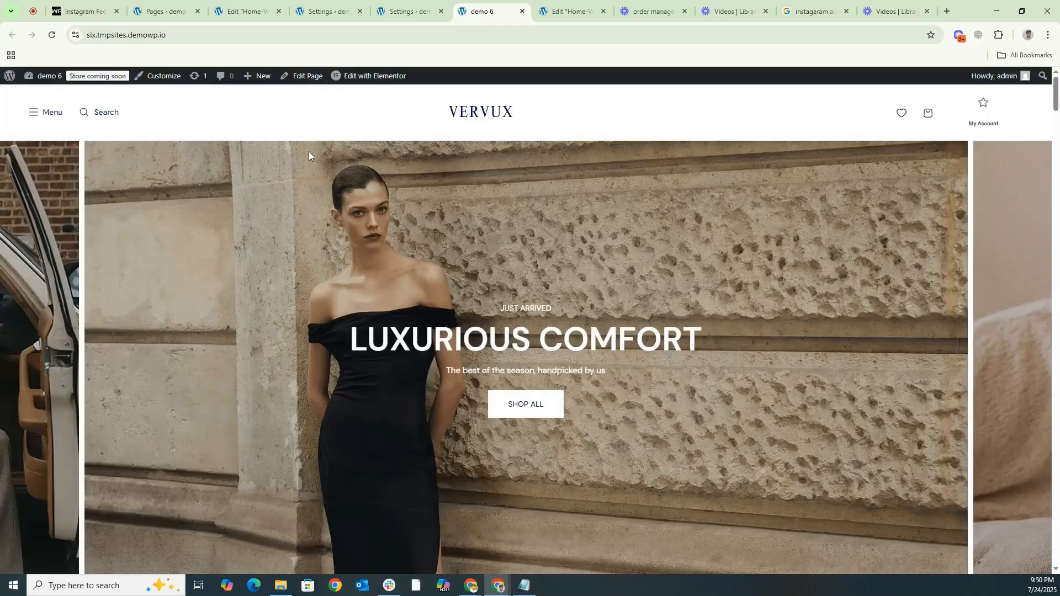
scroll(592, 298, down, 2)
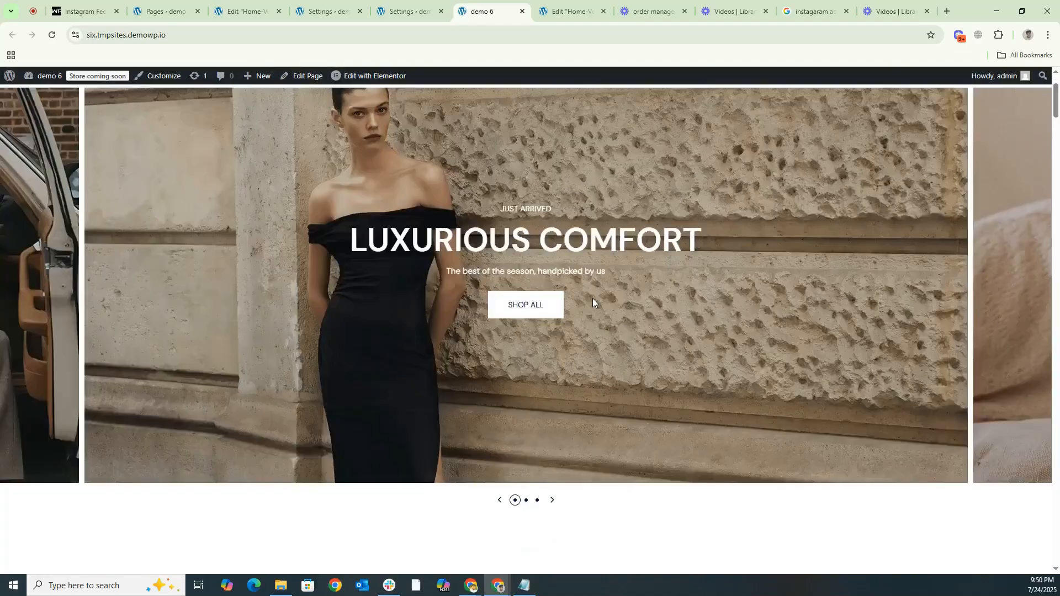
scroll(592, 298, down, 15)
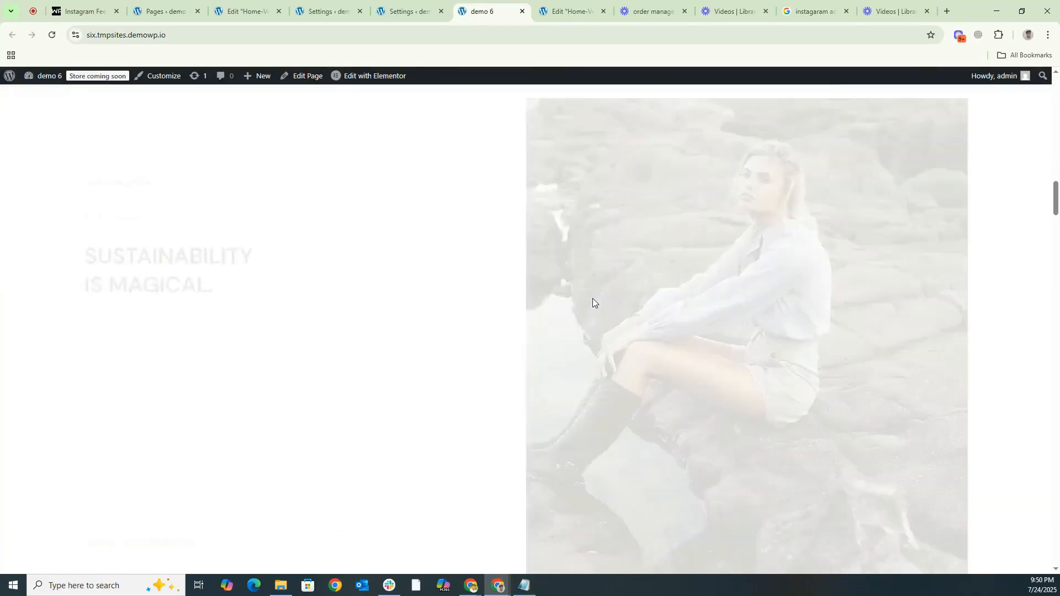
scroll(591, 298, down, 12)
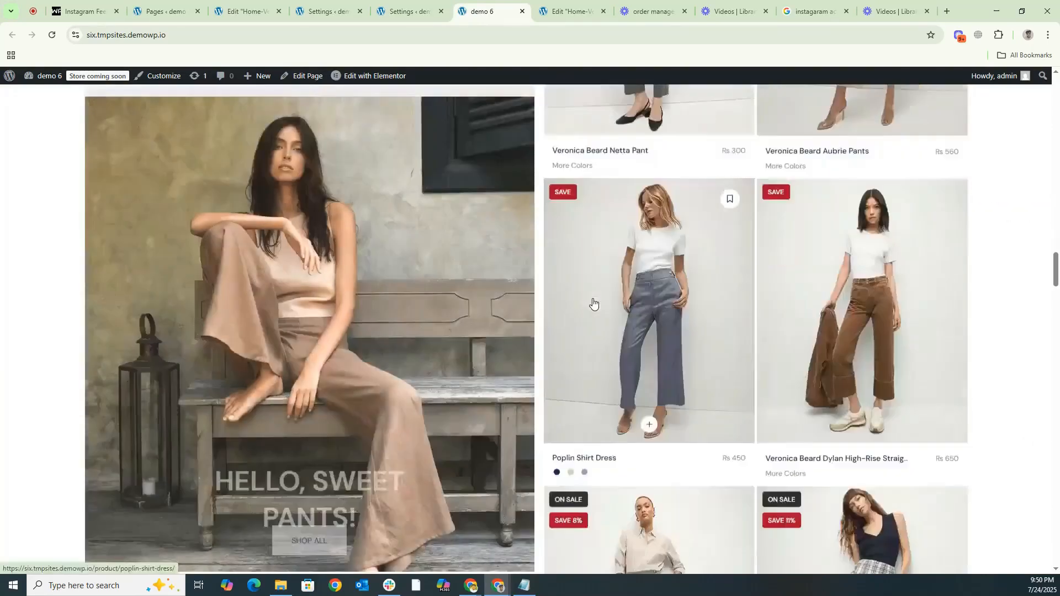
scroll(489, 349, down, 15)
scroll(489, 349, down, 7)
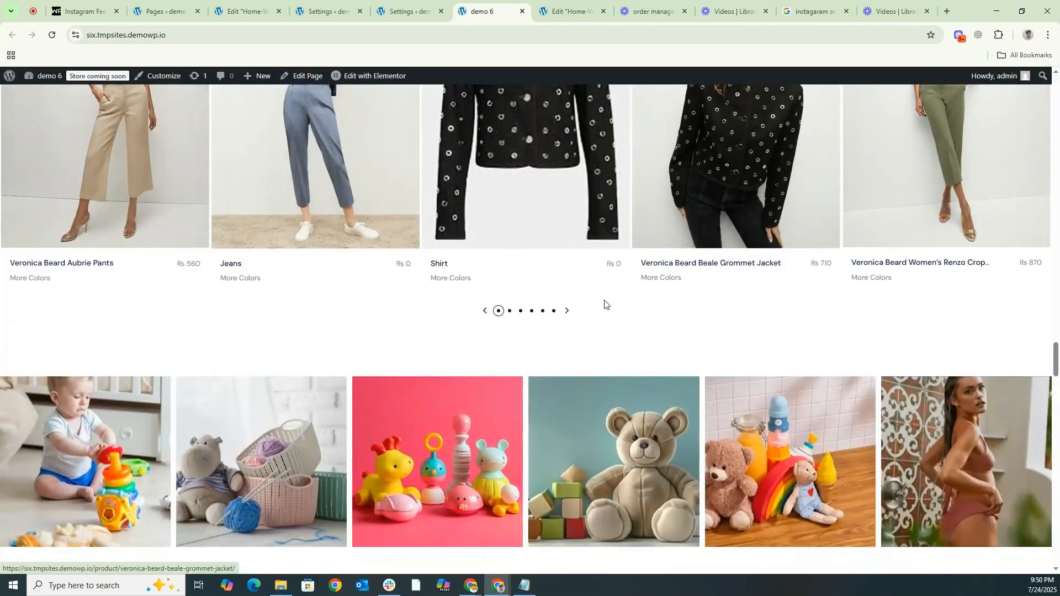
scroll(604, 304, up, 4)
scroll(604, 304, down, 6)
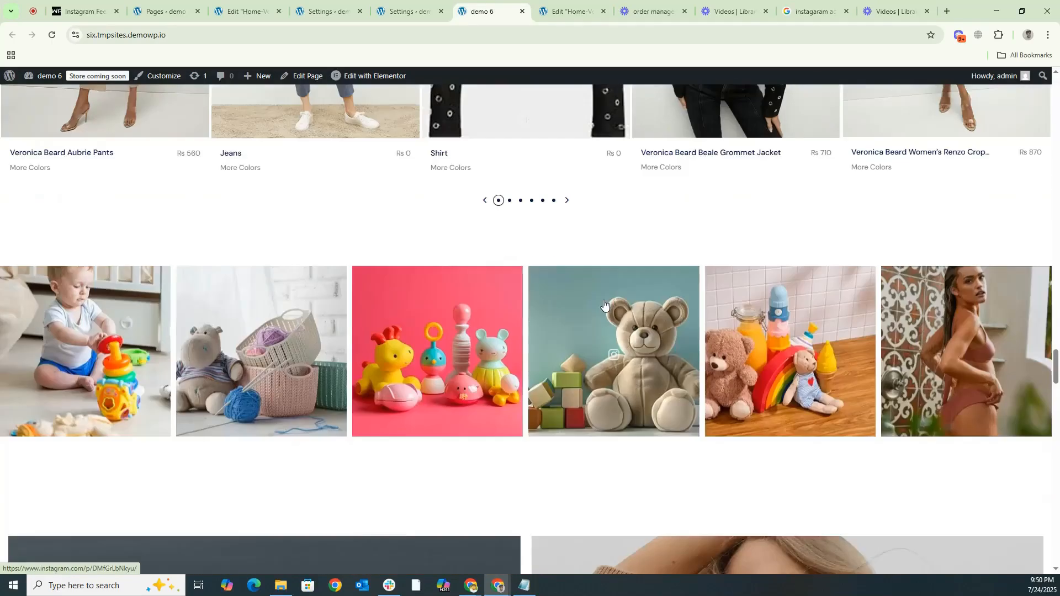